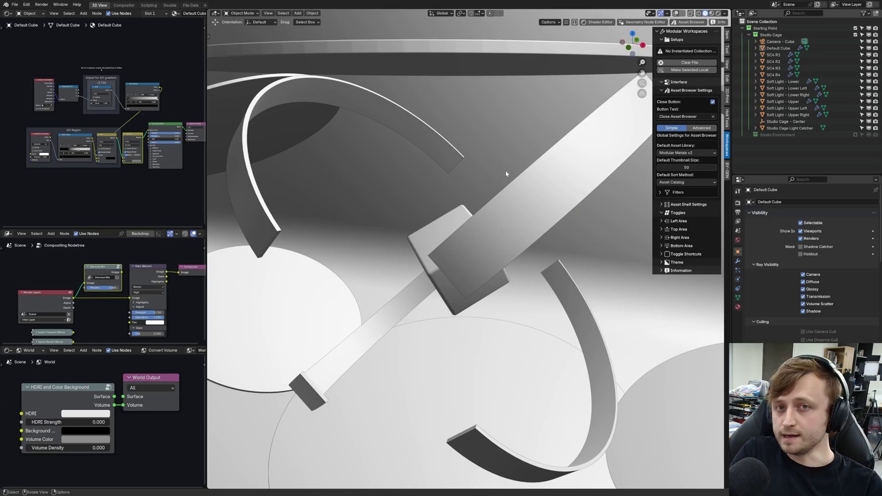
- Open Preferences and browse the Themes and Get Extensions pages and the repository options
click(26, 4)
click(44, 97)
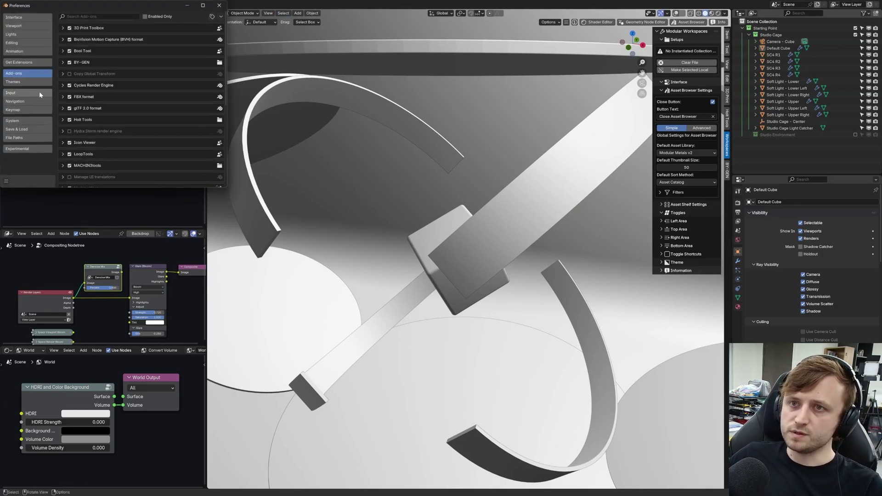
click(37, 63)
click(39, 73)
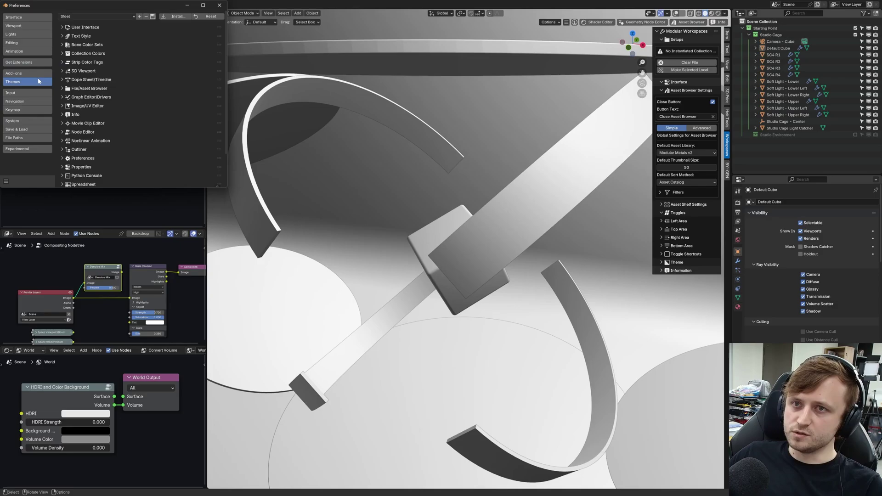
click(38, 63)
click(221, 17)
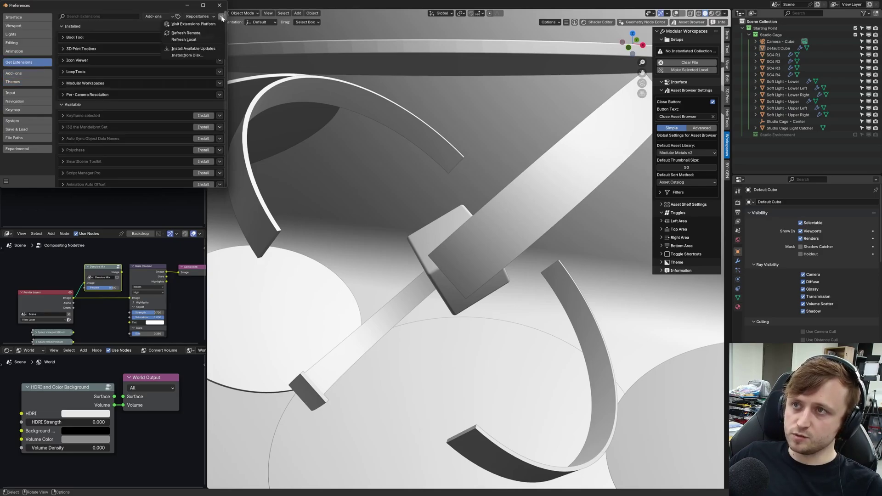
click(139, 26)
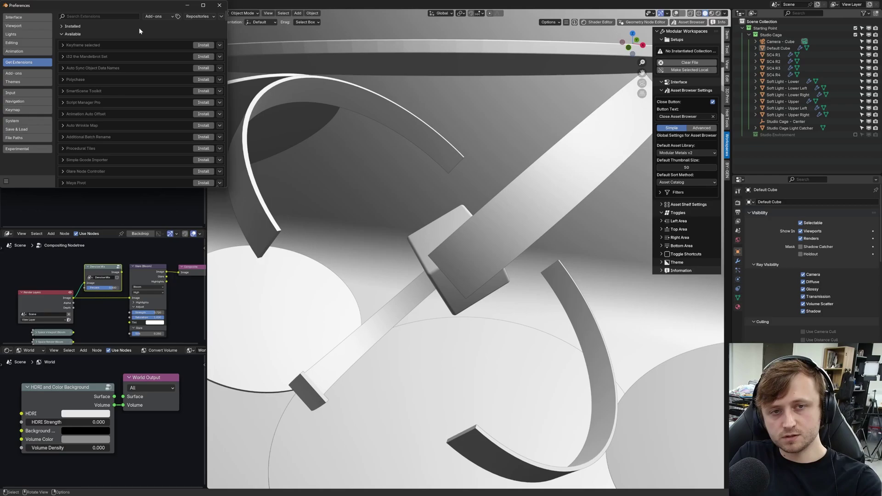
- Review the File Paths asset libraries, return to the extensions list, and close Preferences
click(26, 138)
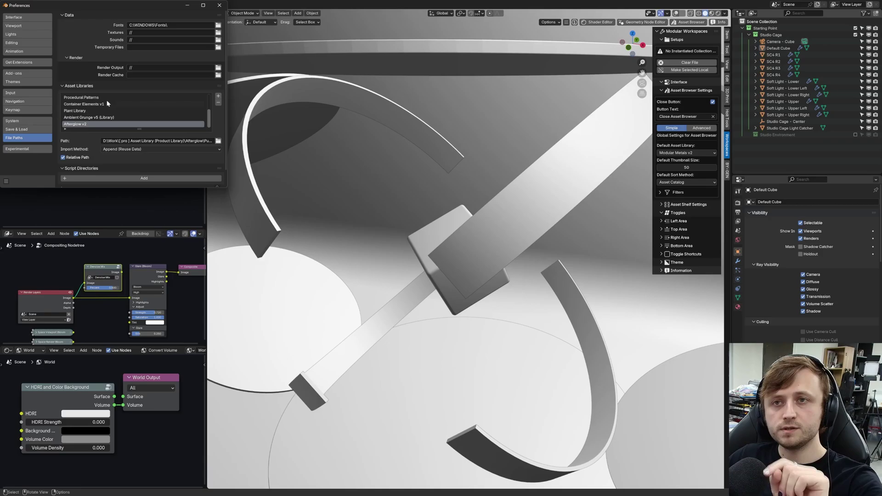
click(34, 74)
click(35, 63)
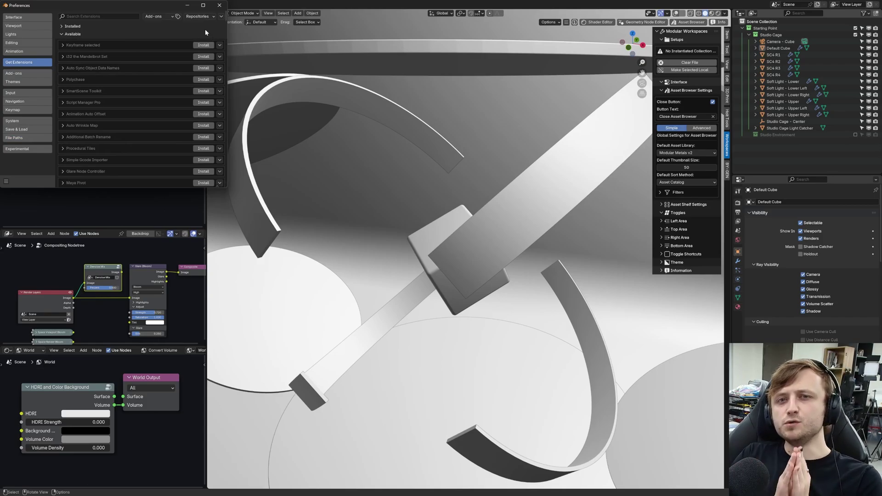
click(219, 5)
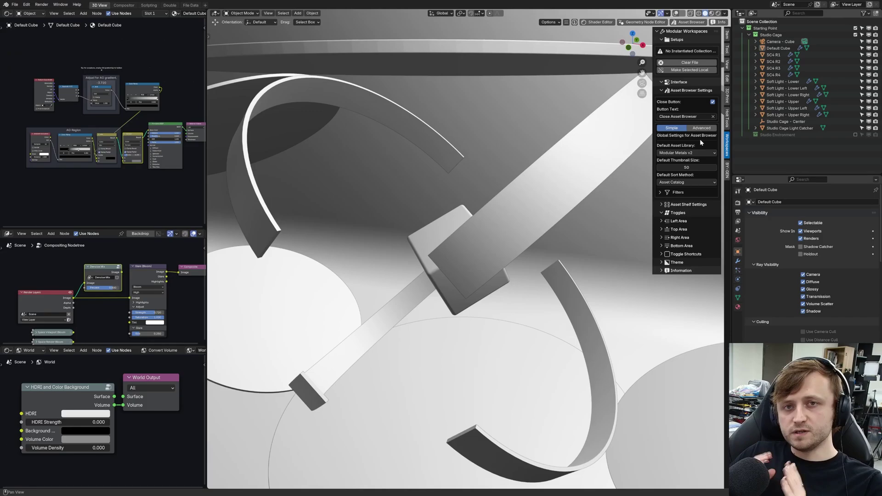
- Open a bottom asset browser from the Shift+A pie menu on Afterglow v2, checking its import methods
key(shift+a)
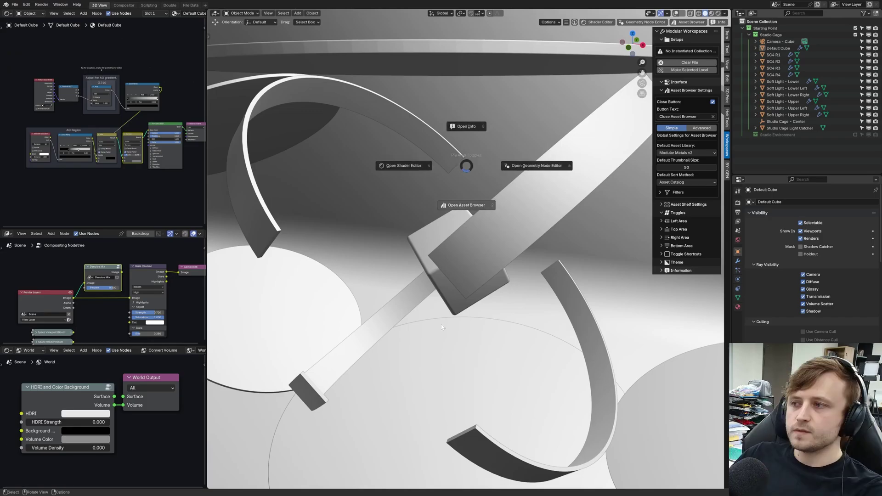
click(464, 205)
click(266, 410)
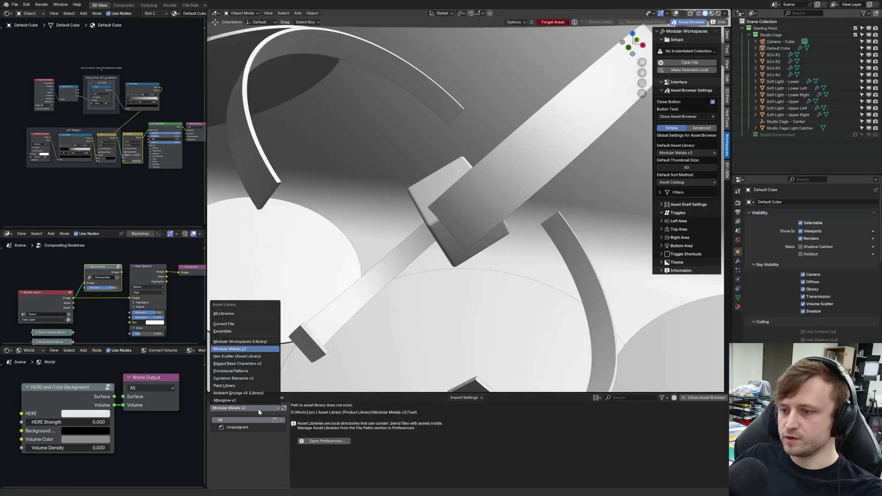
click(259, 402)
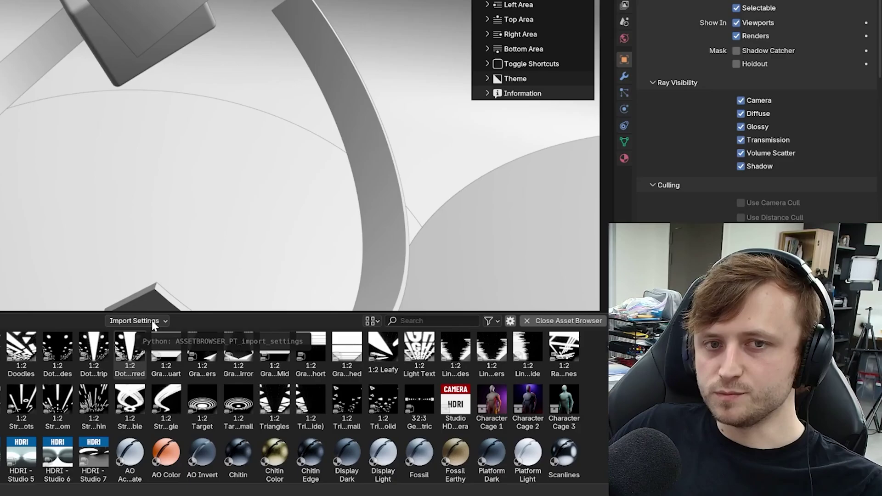
click(476, 398)
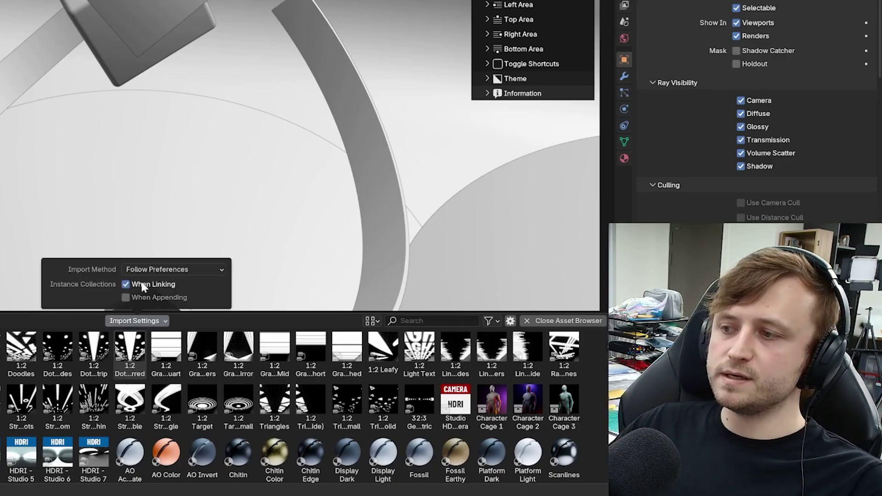
click(160, 270)
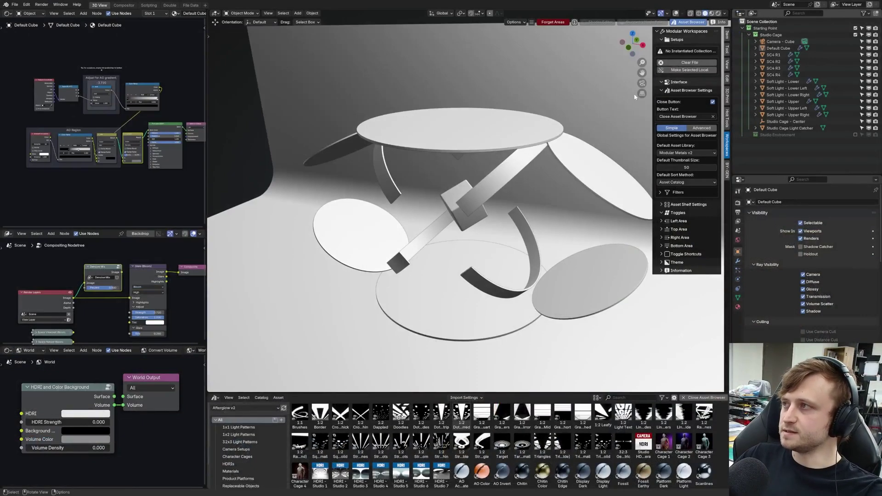
- Clear the file, add Studio Cage 4, and select its upper character camera and upper light
click(688, 63)
click(658, 76)
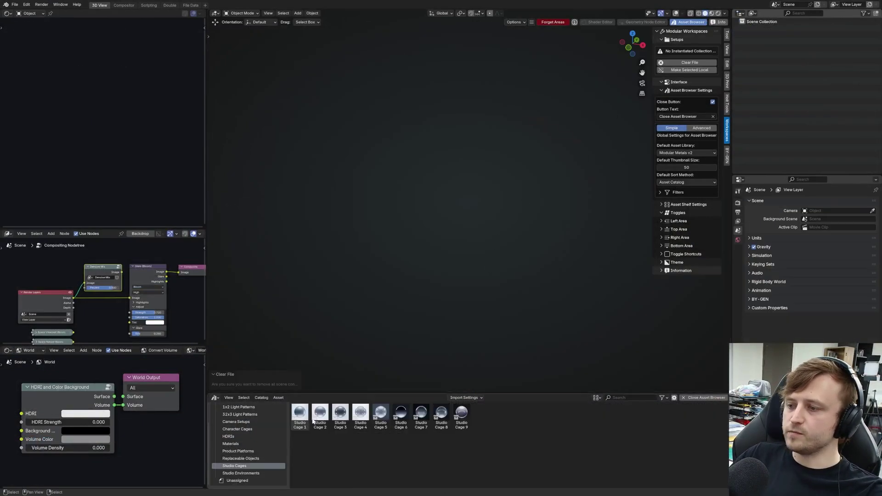
drag(361, 415, 425, 227)
click(768, 122)
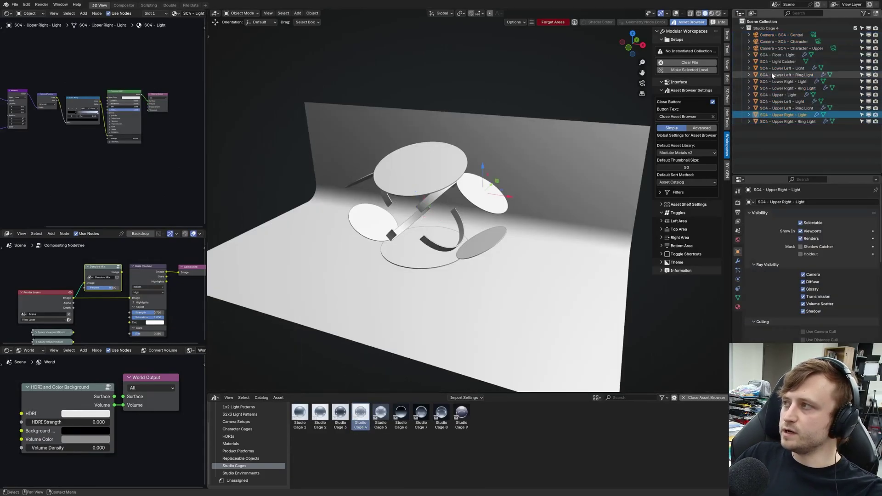
click(776, 49)
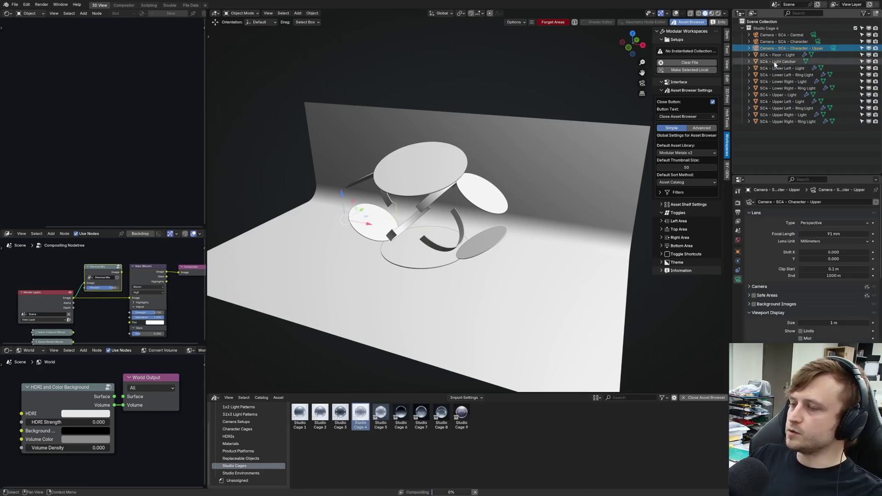
click(777, 94)
- Inspect Studio Cage 4's upper camera, ring lights and floor light from another angle
middle_drag(496, 294, 578, 314)
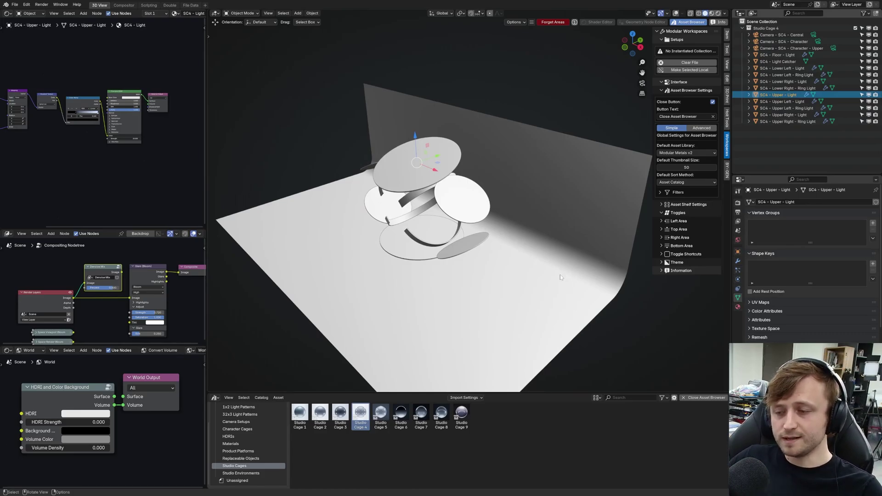
click(764, 49)
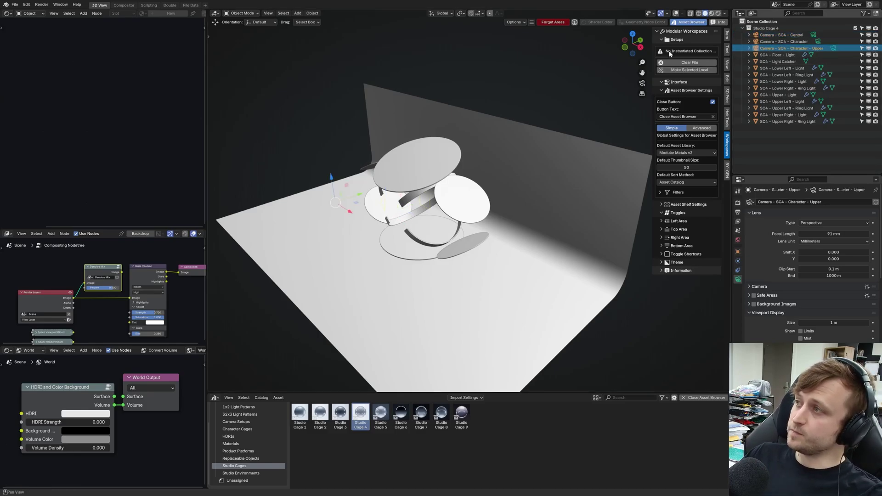
click(781, 88)
click(780, 121)
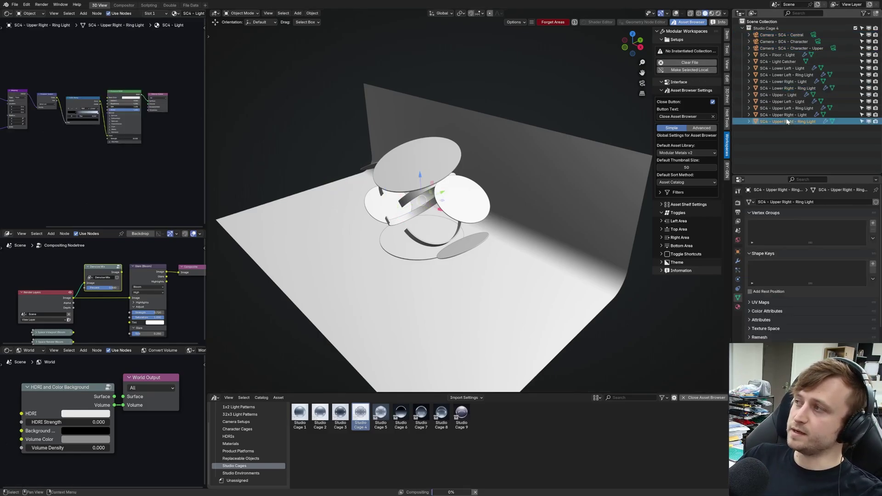
click(772, 54)
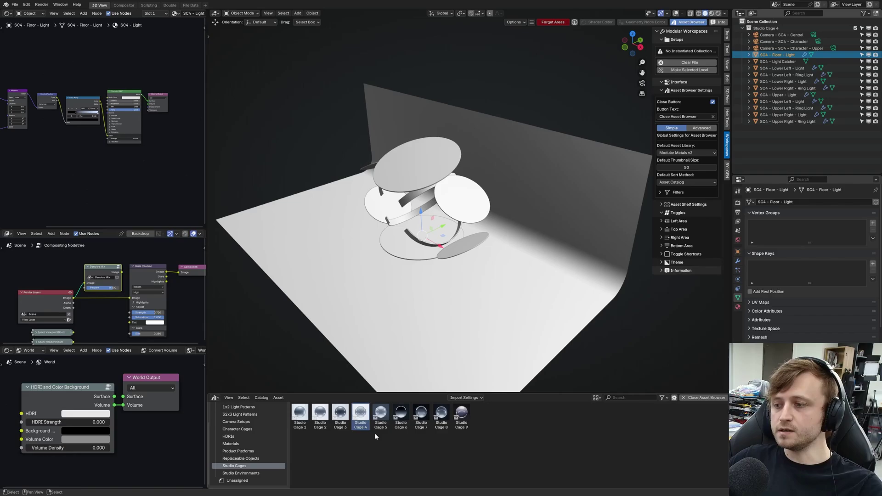
- Add Studio Cage 2 to the scene, then clear the file again
drag(319, 413, 303, 120)
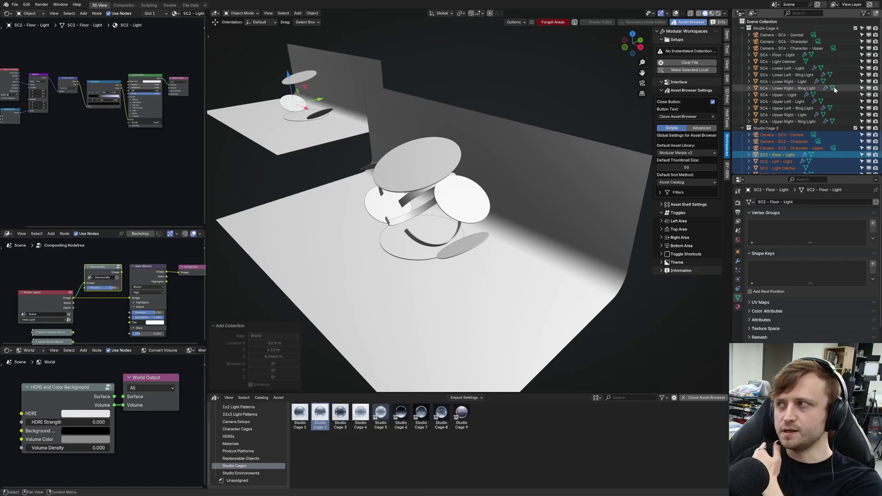
click(676, 63)
click(674, 73)
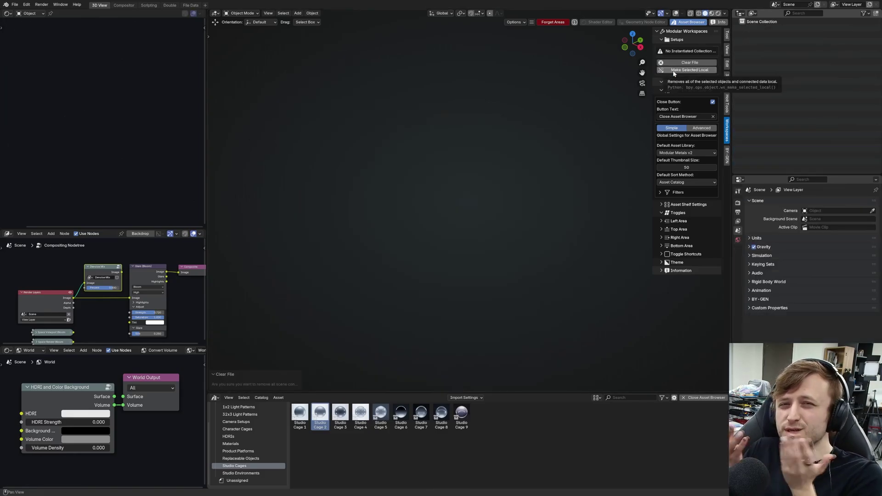
- Check the import methods, then place Studio Cage 3 into the empty scene
click(482, 397)
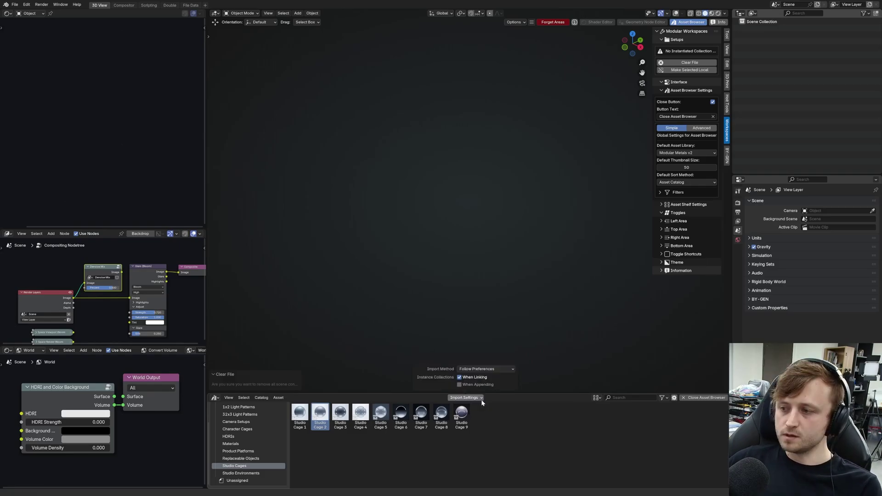
click(470, 370)
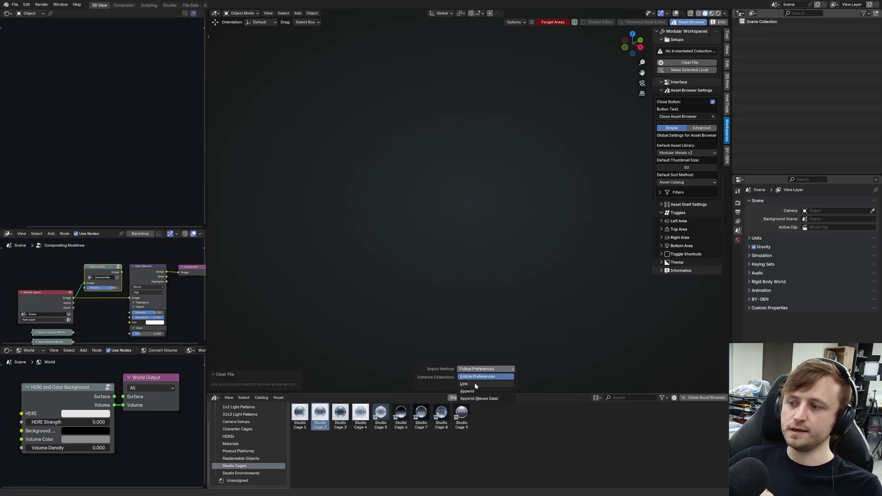
click(402, 459)
drag(341, 419, 397, 186)
- Expand the Studio Cage 3 collection, enable Selected Only unpacking, and show overlays with Shift+Alt+Z
click(742, 28)
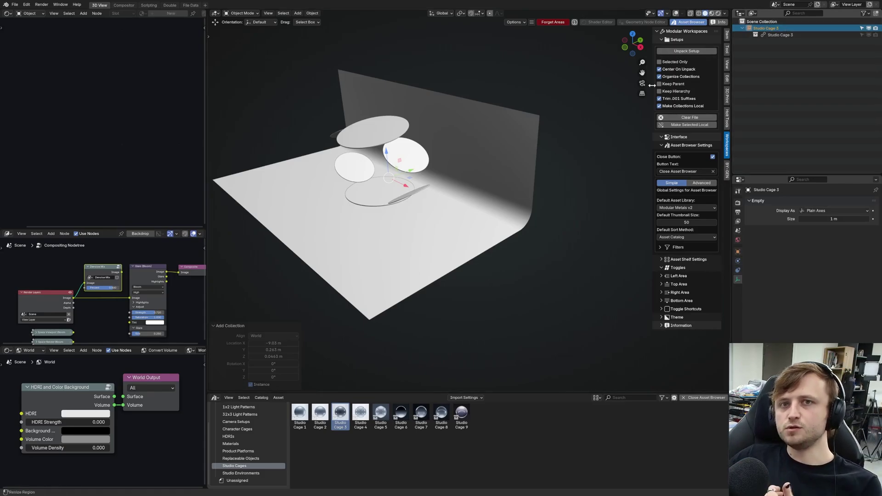
click(668, 62)
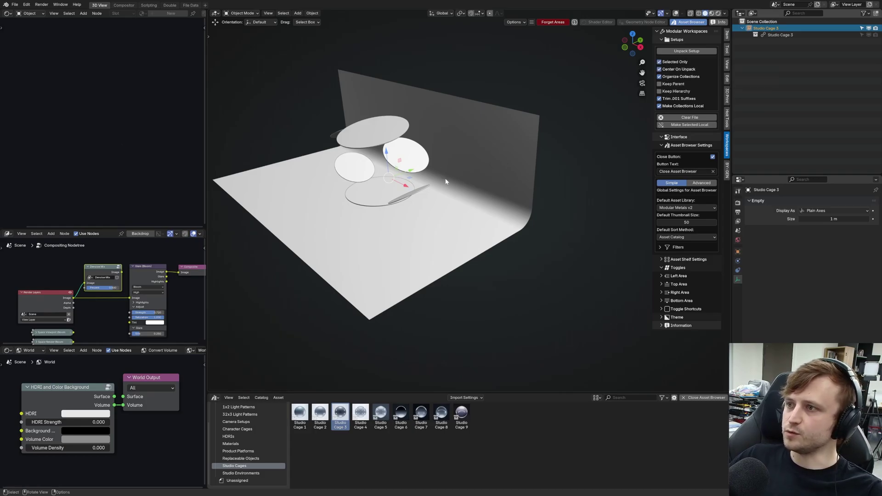
key(shift+alt+z)
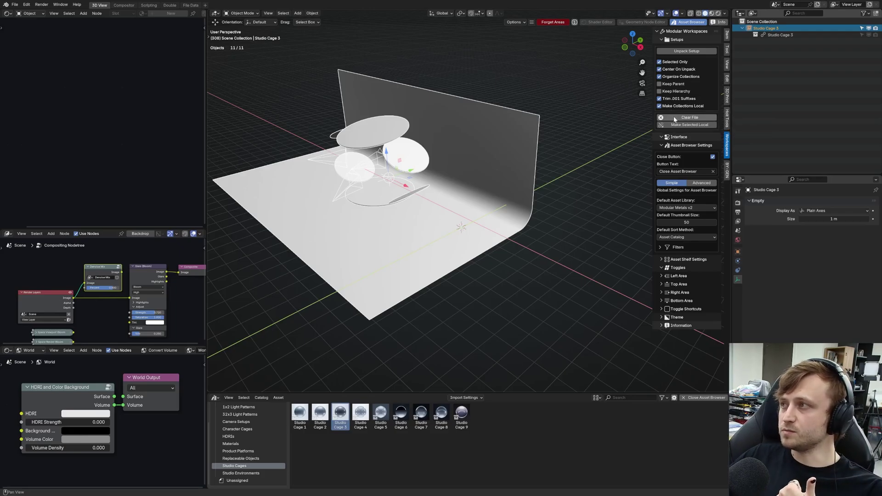
- Unpack Studio Cage 3, select Camera - SC3 - Central, and set the import method to Append
click(695, 52)
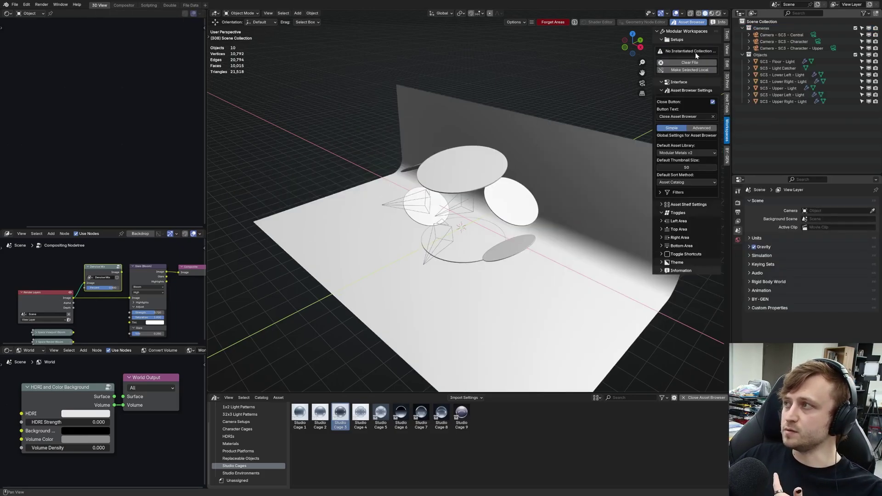
click(776, 35)
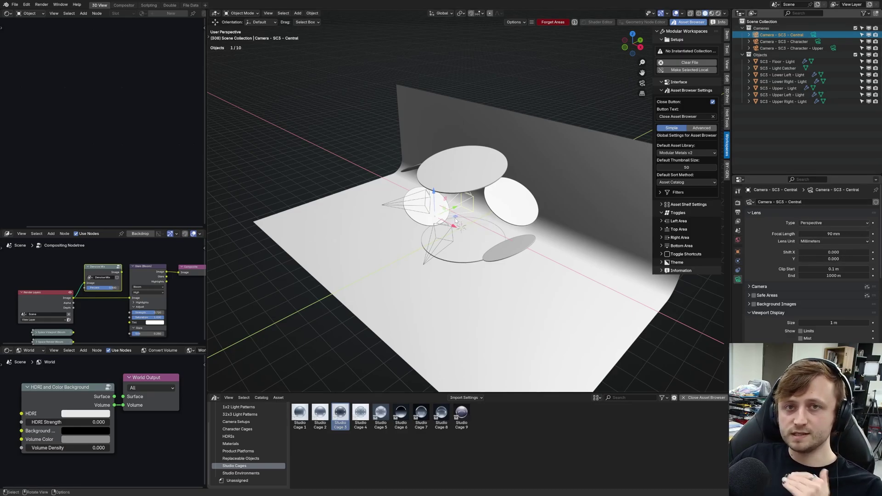
click(463, 397)
click(474, 369)
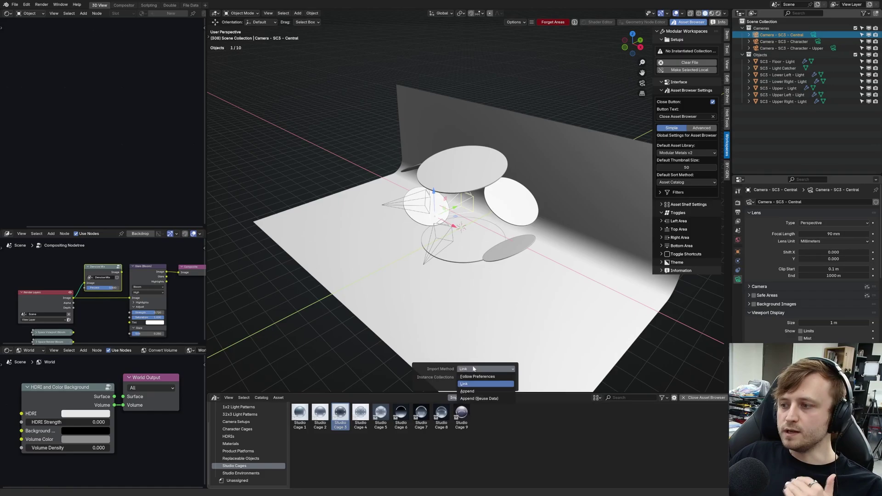
click(467, 391)
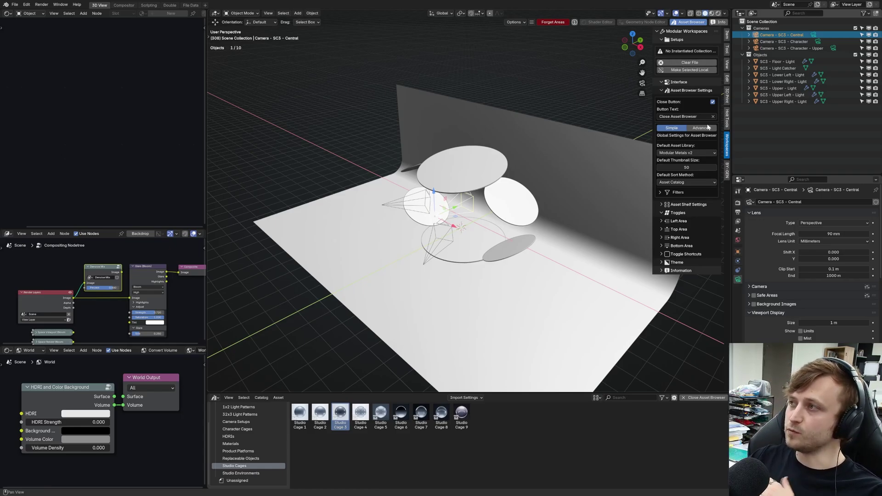
- Expand Left and Top Area toggles, switch to Modular Metals v2, and open then close the Info area
drag(679, 229, 679, 221)
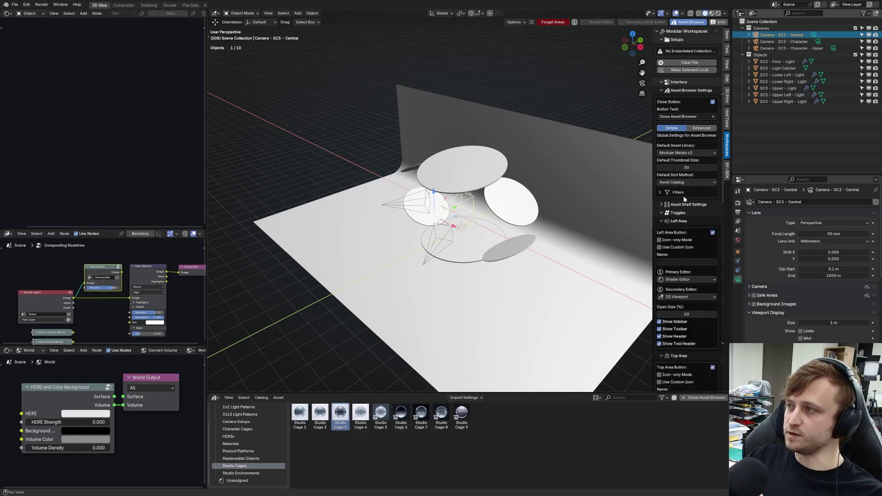
click(675, 22)
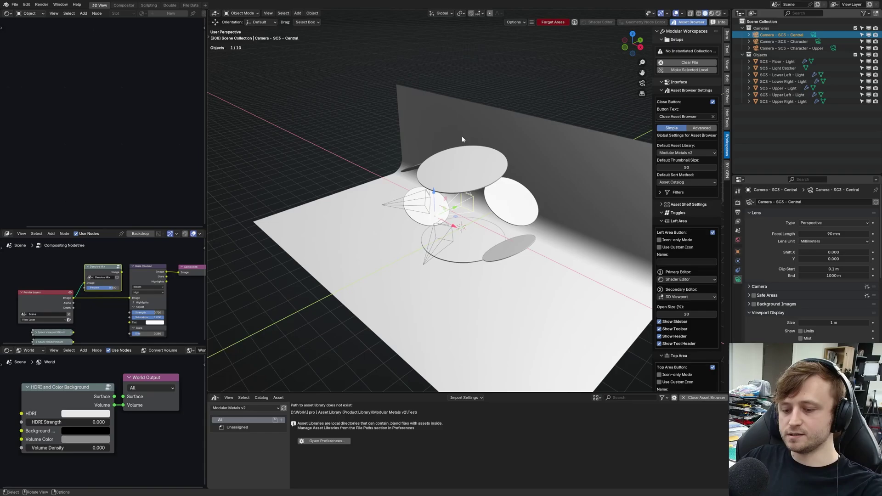
key(ctrl+alt+space)
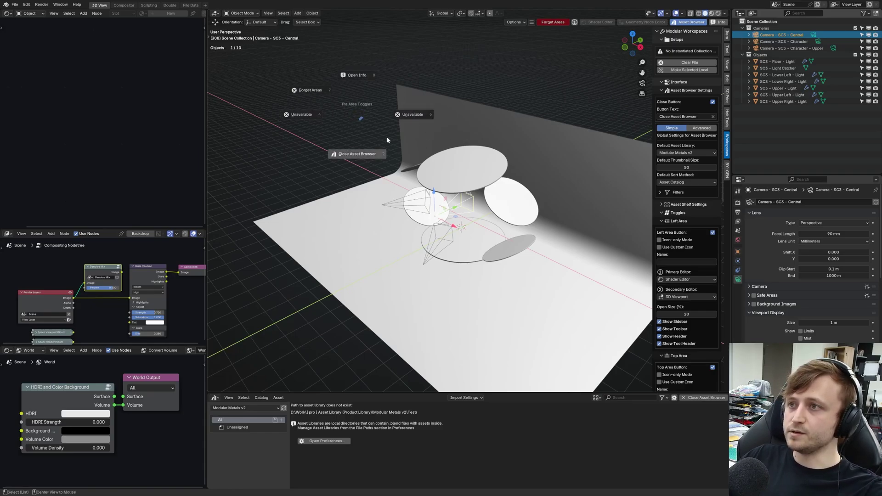
click(361, 75)
key(ctrl+alt+space)
key(ctrl+alt+space)
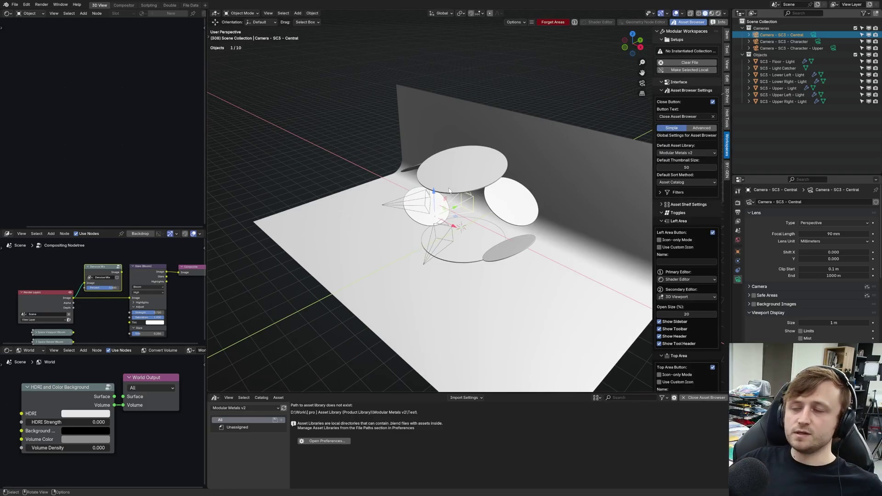
- Collapse the Toggles settings and switch the asset browser back to Afterglow v2
click(678, 213)
click(245, 408)
click(243, 400)
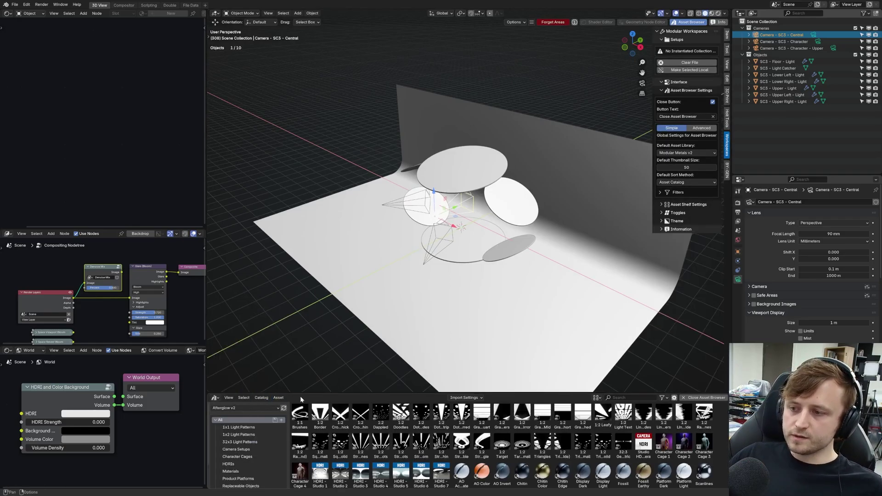
- Keep import on Follow Preferences, enable instancing When Appending, and start clearing the file
click(465, 397)
click(486, 369)
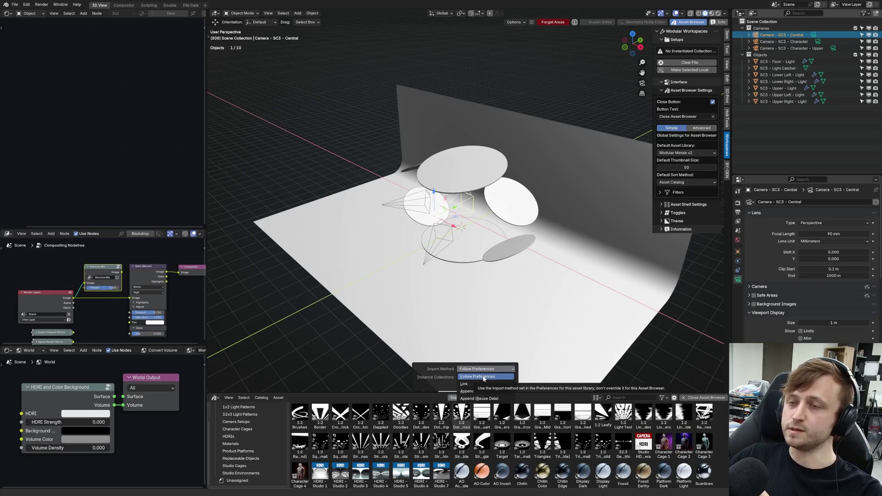
click(484, 377)
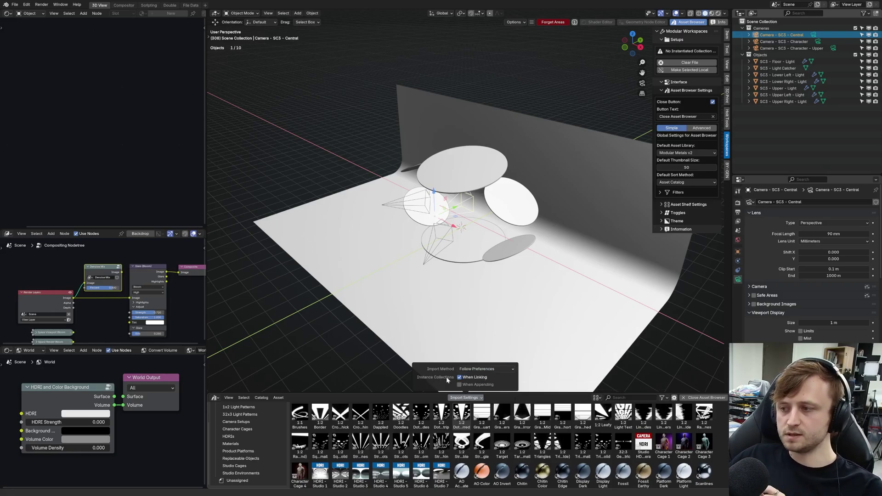
click(482, 384)
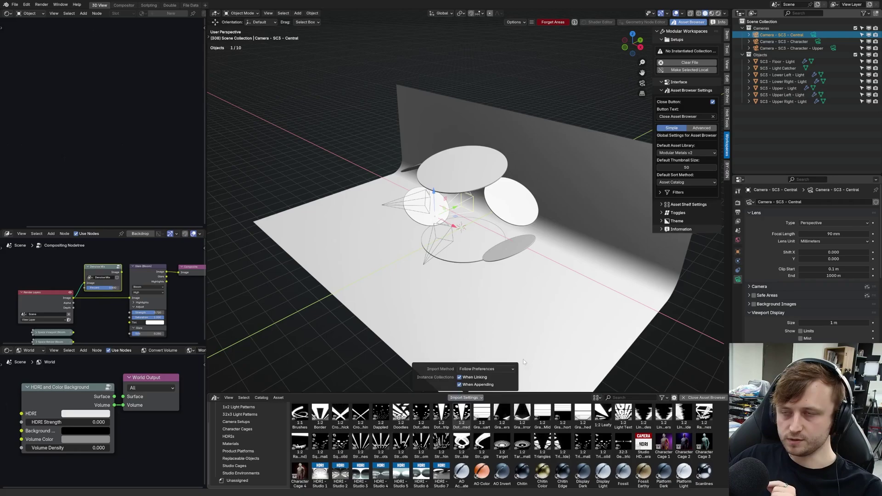
click(689, 62)
- Empty the scene, add Studio Cage 7 from the Studio Cages catalog, keeping Follow Preferences
click(671, 77)
click(235, 465)
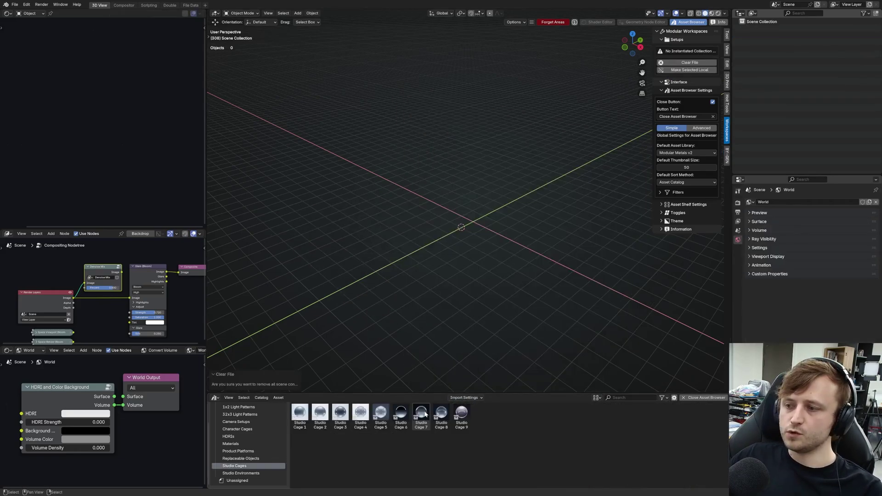
drag(420, 413, 445, 197)
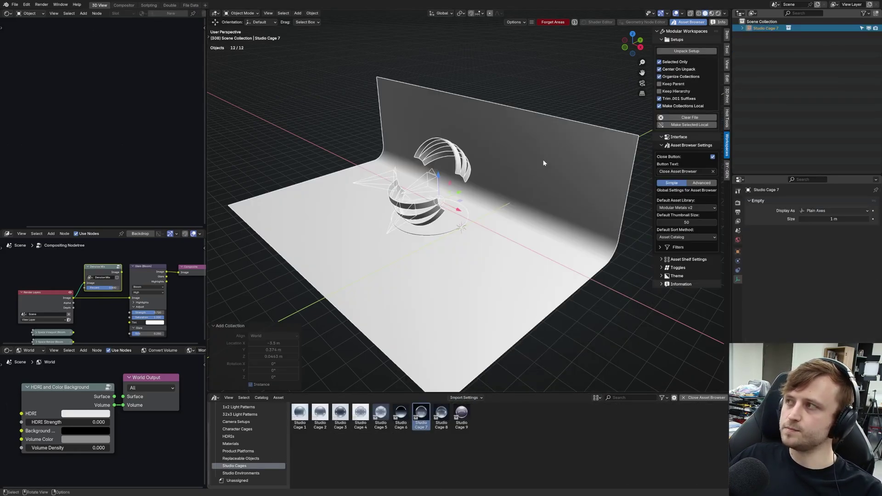
click(465, 397)
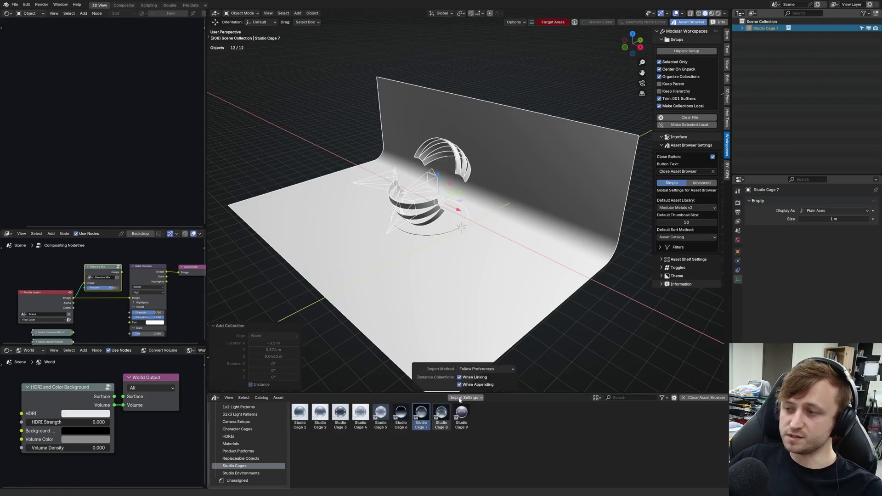
click(485, 369)
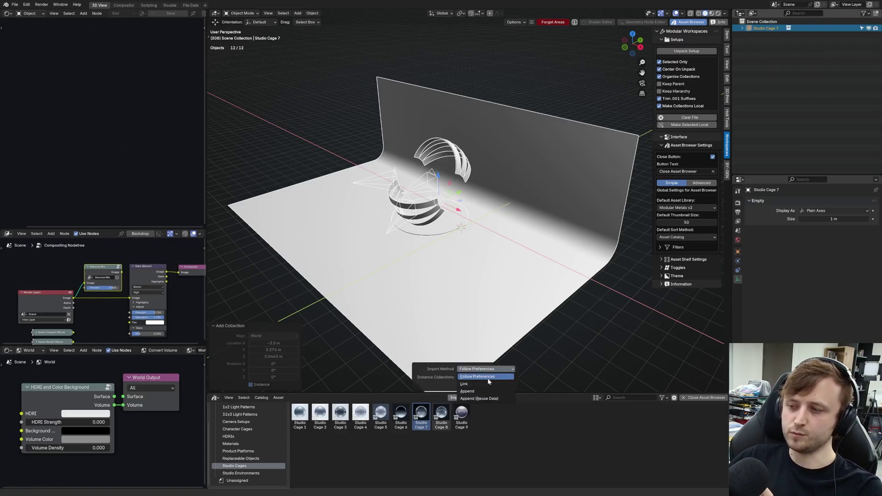
click(488, 377)
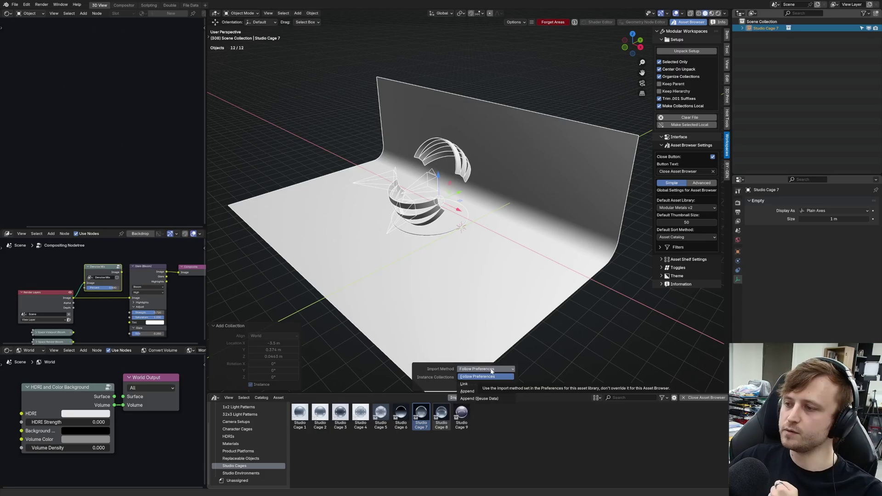
- Unpack Studio Cage 7 into cameras and lights, change the import method, then clear the scene
click(742, 28)
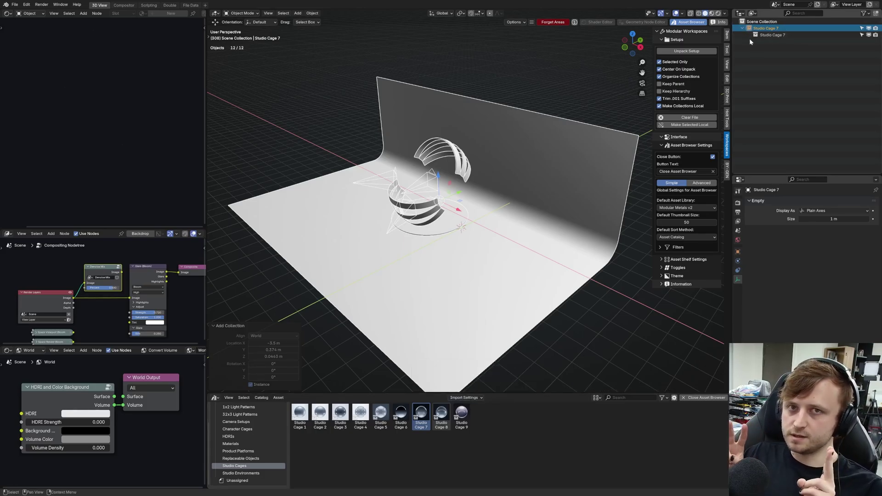
click(701, 52)
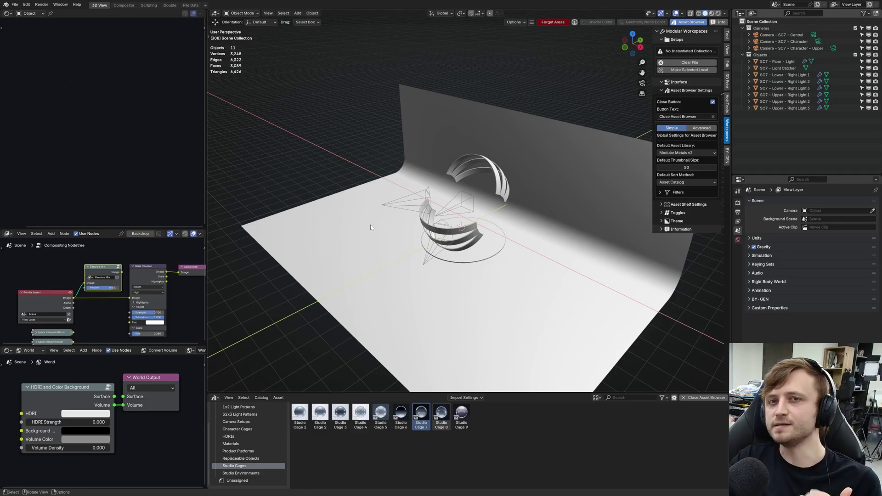
click(463, 397)
click(486, 368)
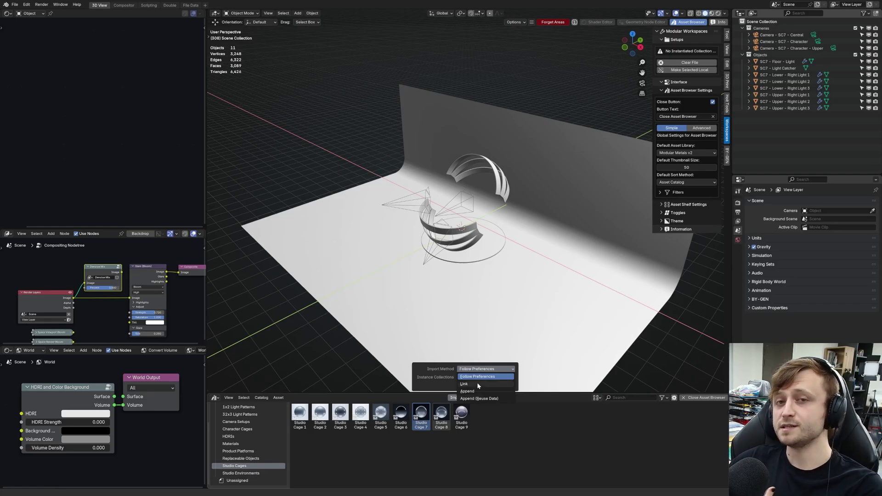
click(476, 391)
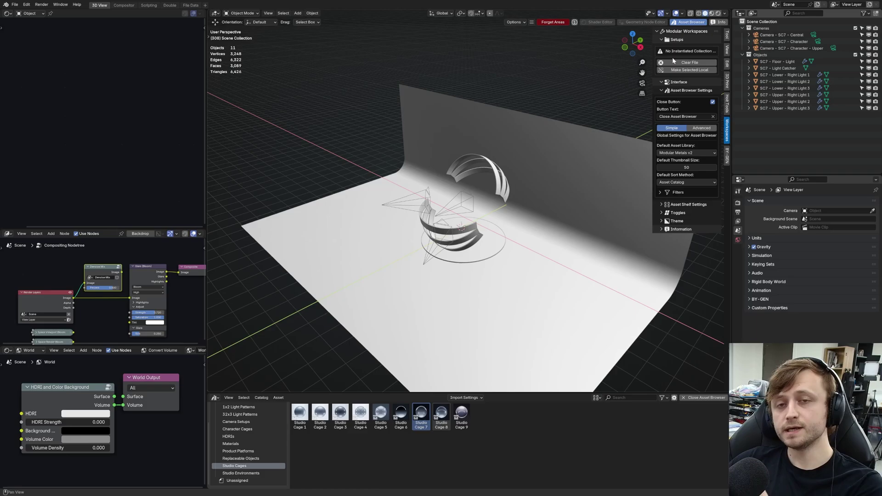
click(689, 63)
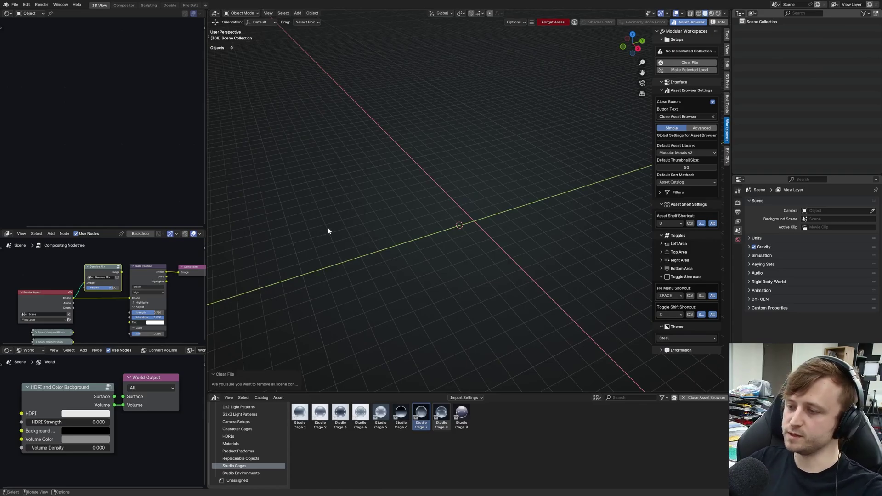
- Close and reopen the asset browser with Shift+Alt+D and then the Alt+Space pie menu
key(shift+alt+d)
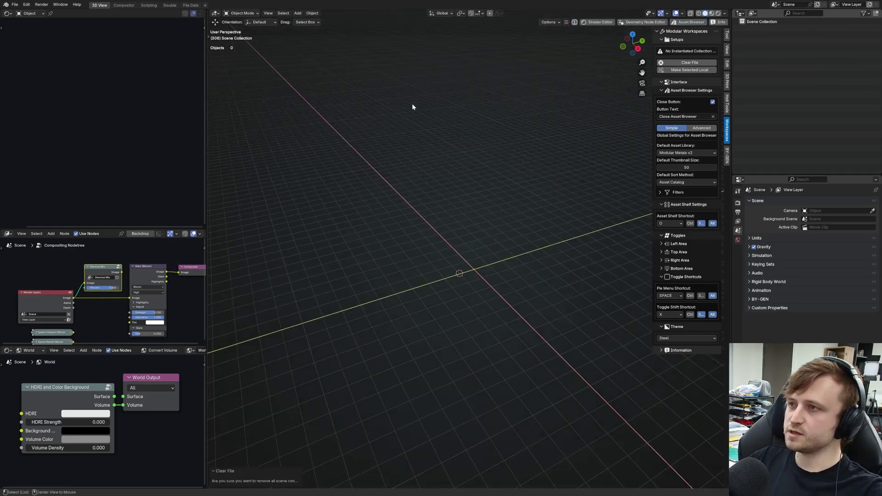
key(shift+alt+d)
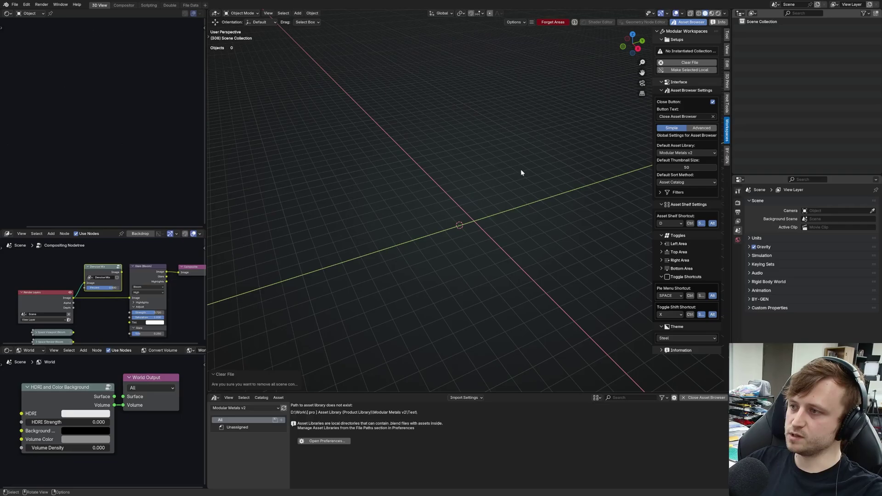
key(alt+space)
click(448, 173)
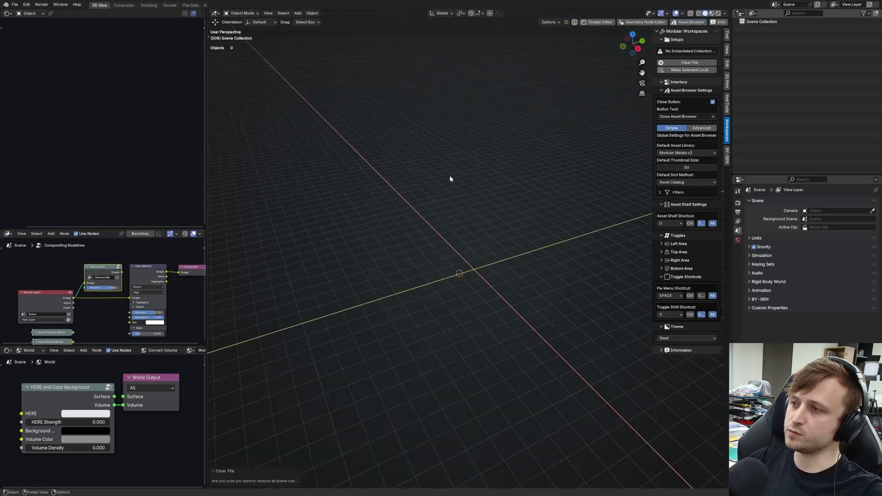
key(alt+space)
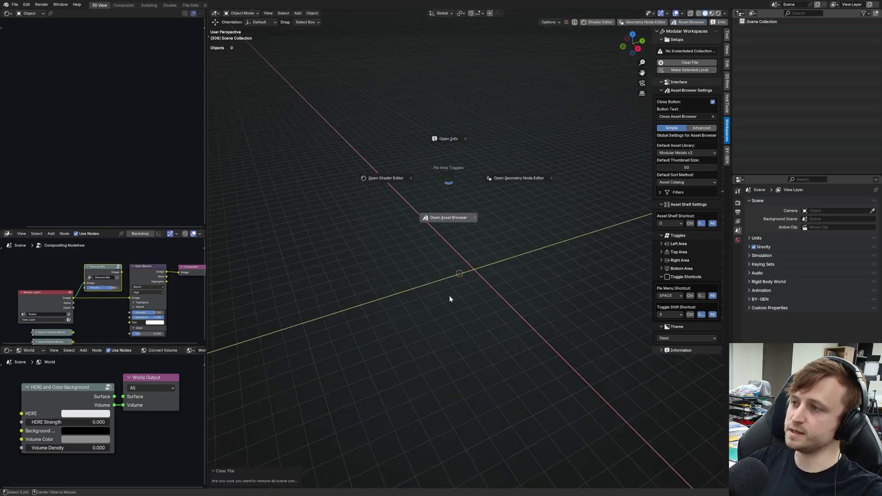
click(450, 312)
- Expand and inspect the Toggle Shortcuts settings, leaving them collapsed
click(684, 276)
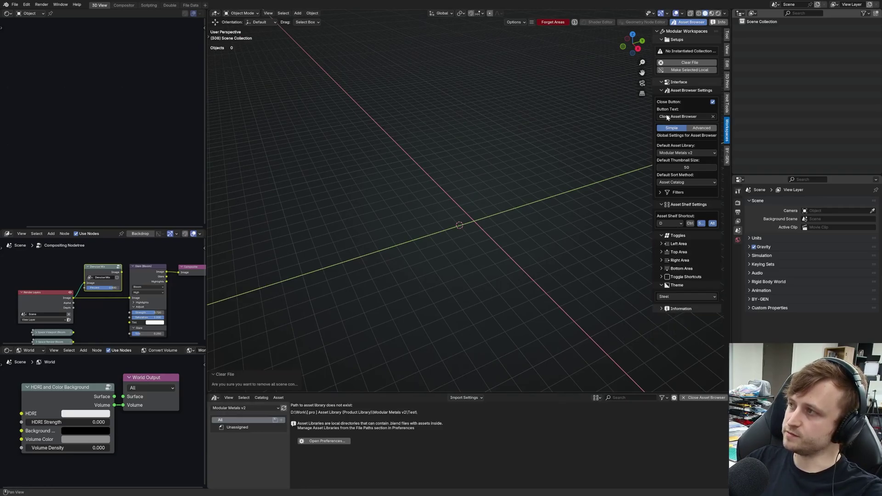
click(679, 277)
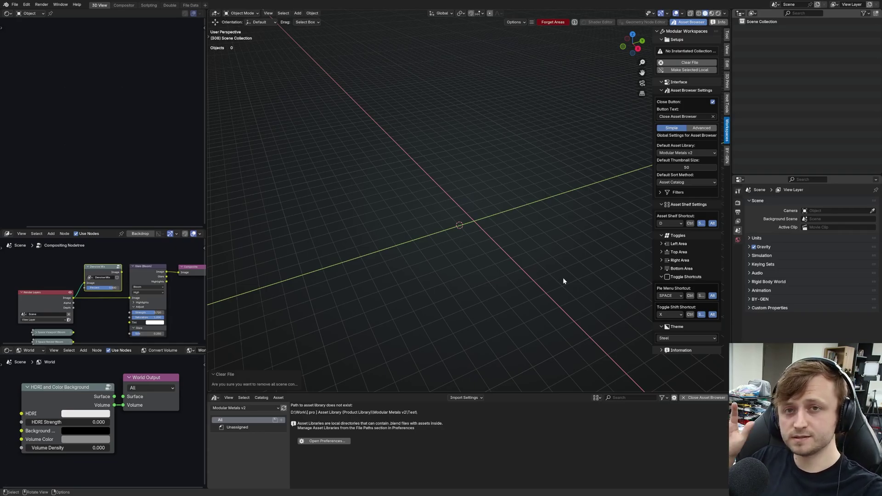
click(666, 277)
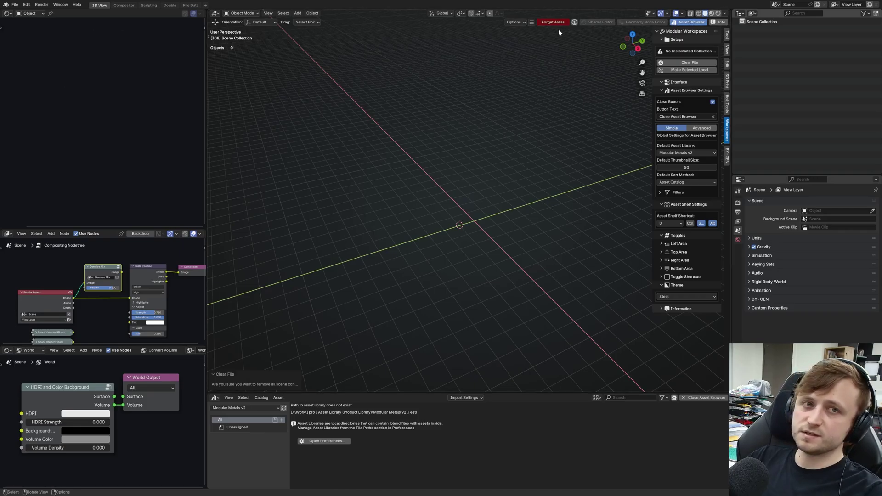
- Scroll through the Bottom Area toggle options, collapse them, and expand Toggle Shortcuts again
click(677, 268)
click(678, 268)
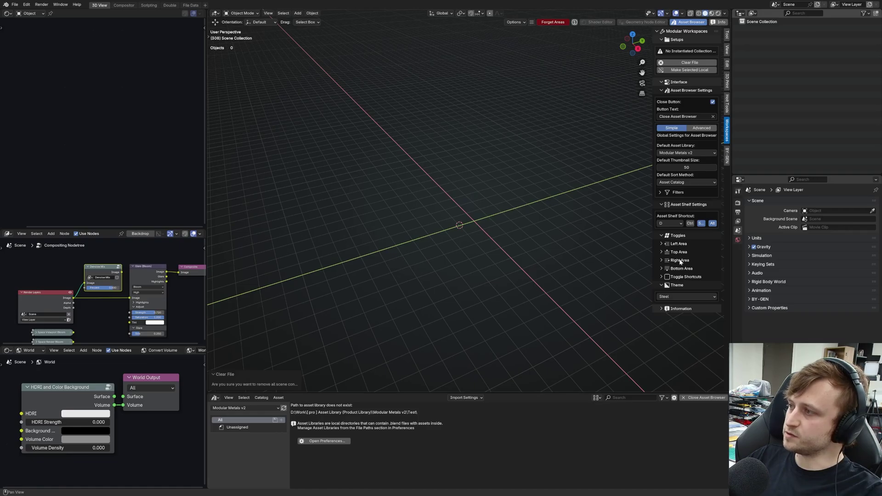
click(680, 268)
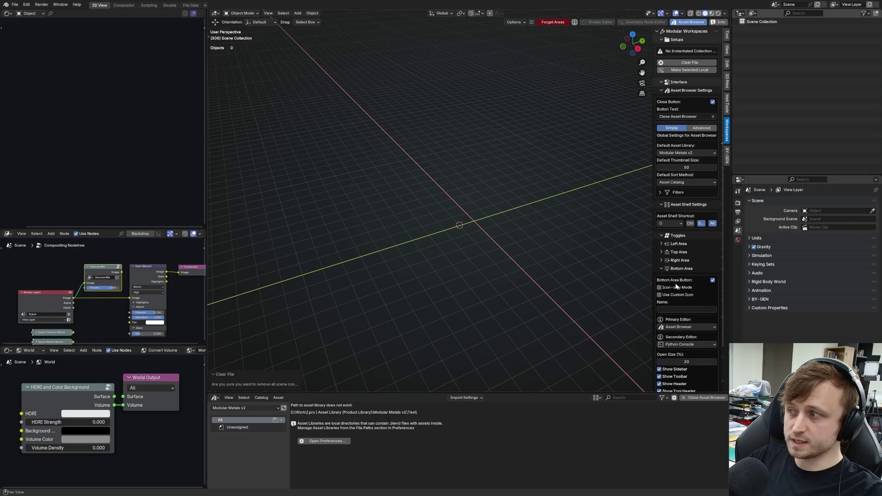
scroll(689, 307, down, 2)
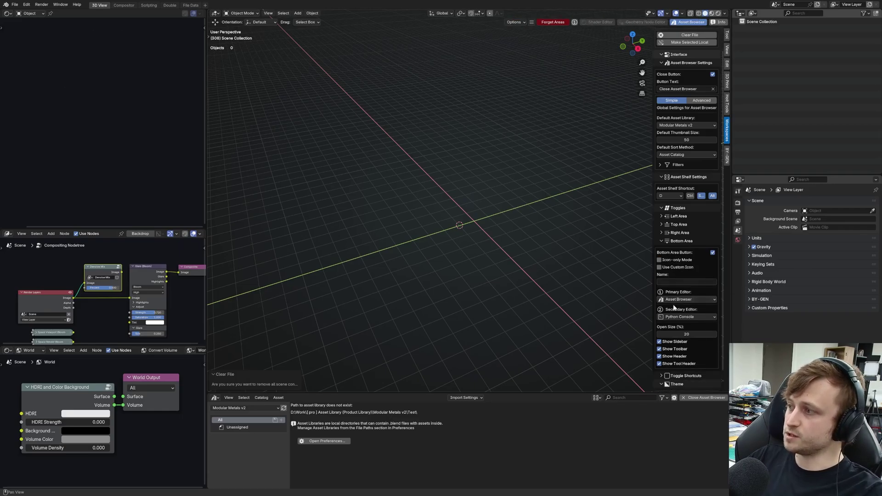
scroll(674, 297, down, 2)
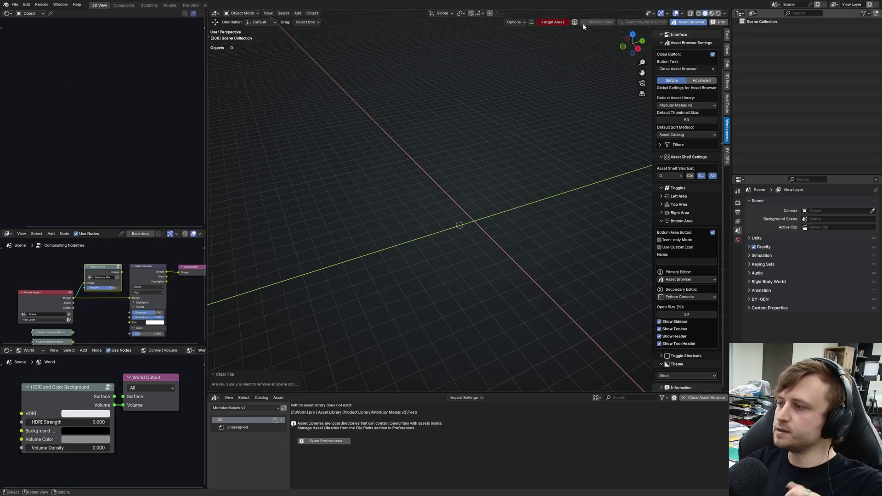
click(661, 222)
click(662, 277)
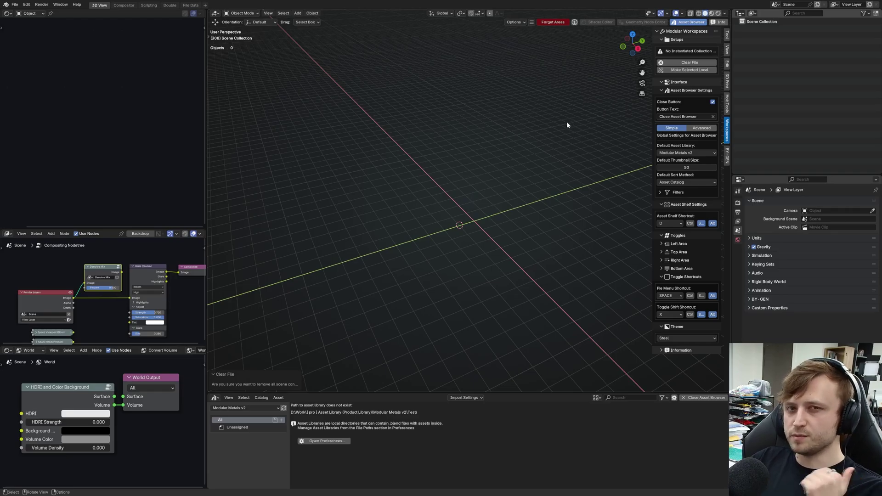
- Close the asset browser and reopen it from the Alt+Space area toggles pie menu, twice
key(shift+alt+d)
key(alt+space)
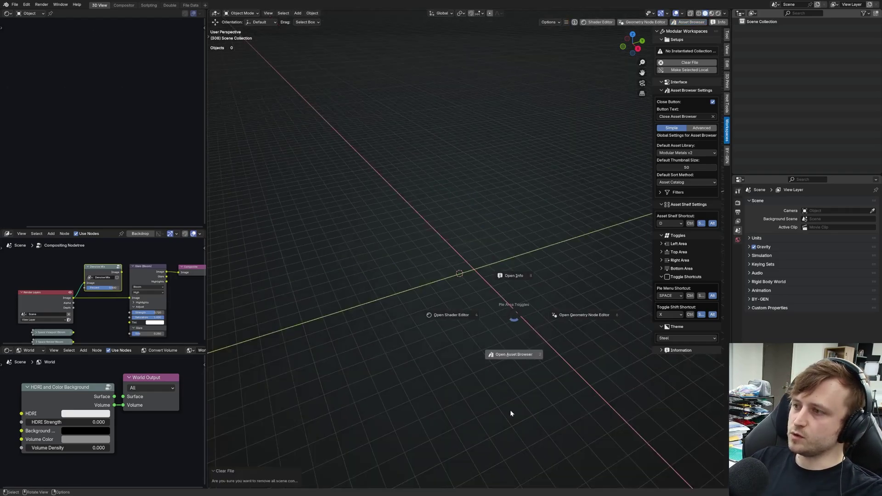
click(510, 410)
key(shift+alt+d)
key(alt+space)
click(469, 420)
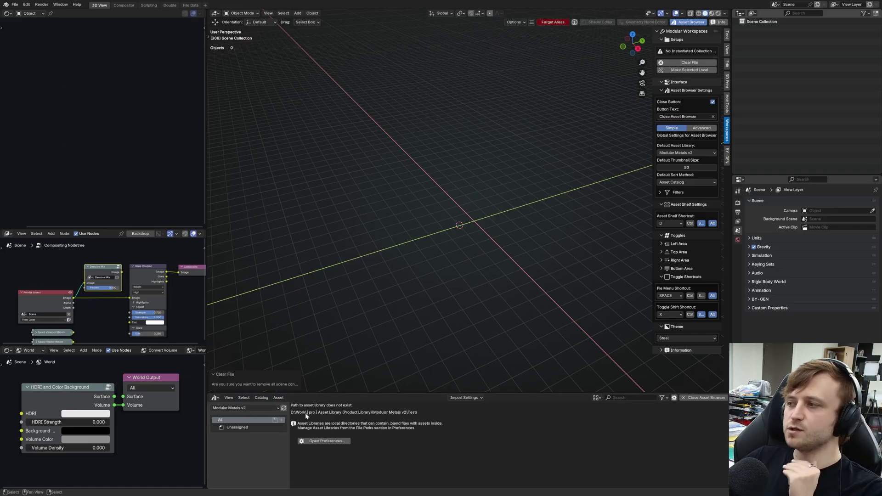
- Collapse the Toggles settings, close the asset browser with its button, then reopen it with Shift+Alt+D
click(678, 235)
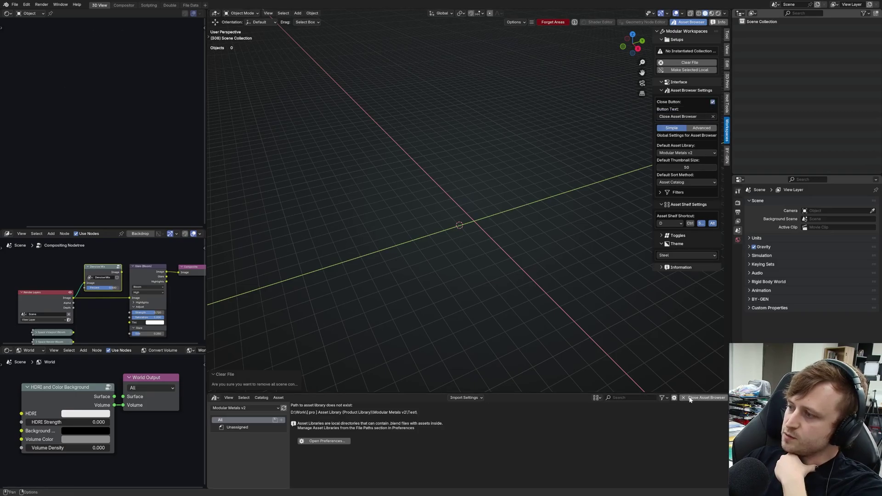
click(705, 398)
key(shift+alt+d)
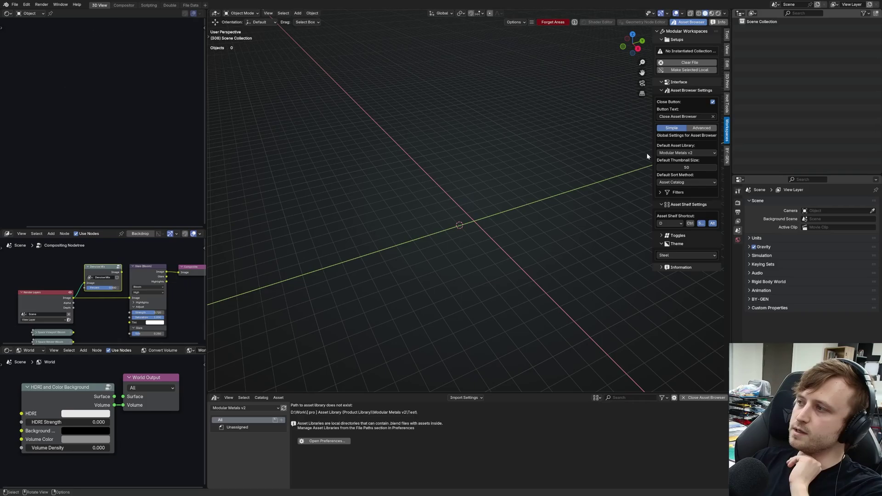
- Set the Default Asset Library to Afterglow v2 and try the default thumbnail size
click(697, 153)
click(692, 236)
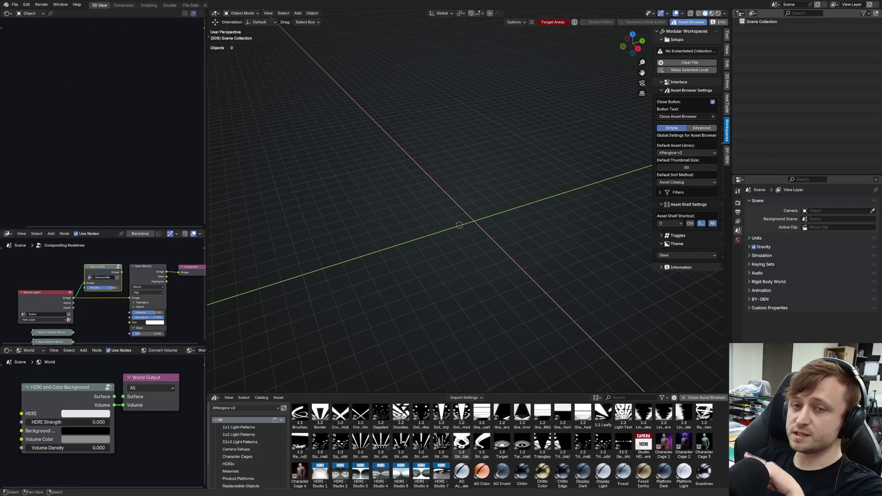
drag(686, 168, 686, 167)
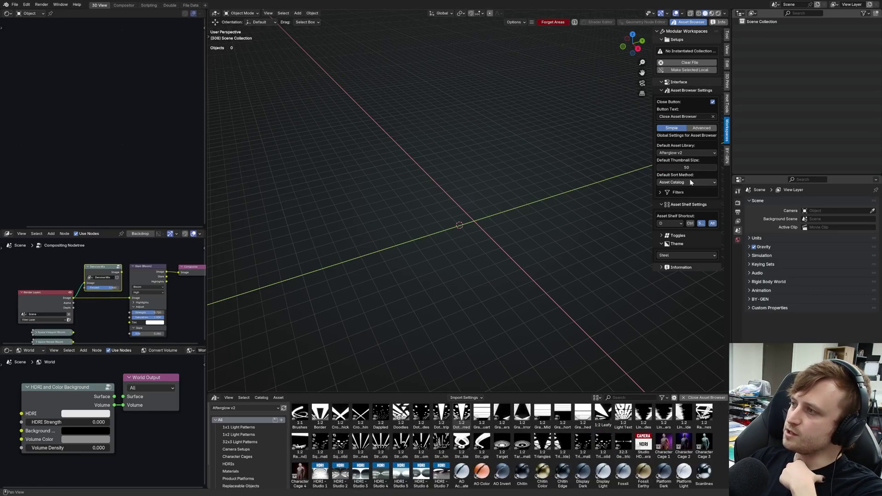
- Expand the asset type Filters, then close the asset browser area
click(677, 192)
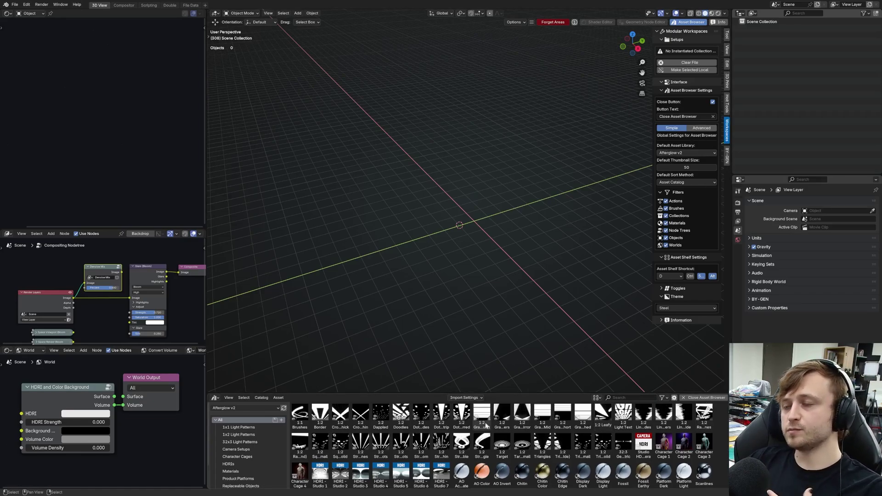
drag(698, 392, 698, 392)
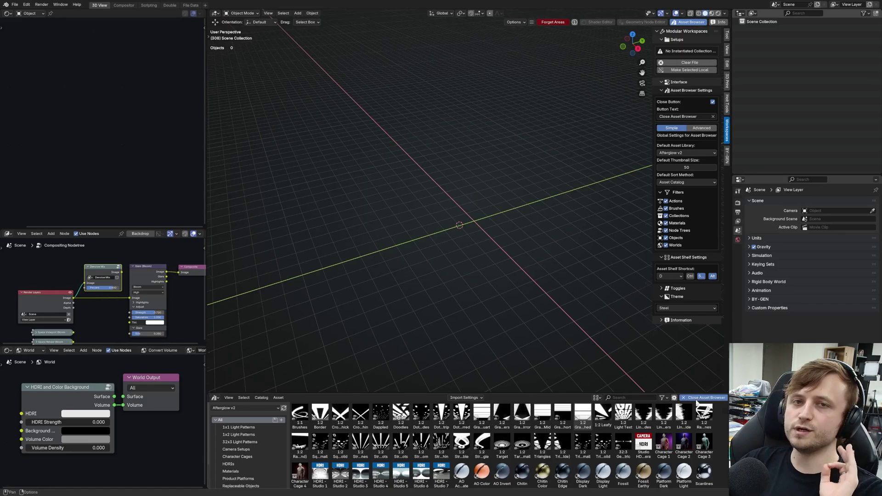
click(706, 398)
key(shift+alt+d)
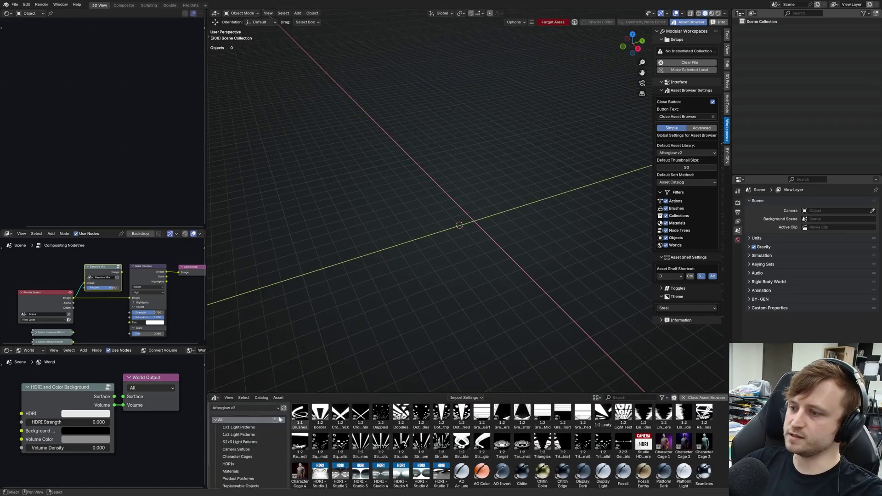